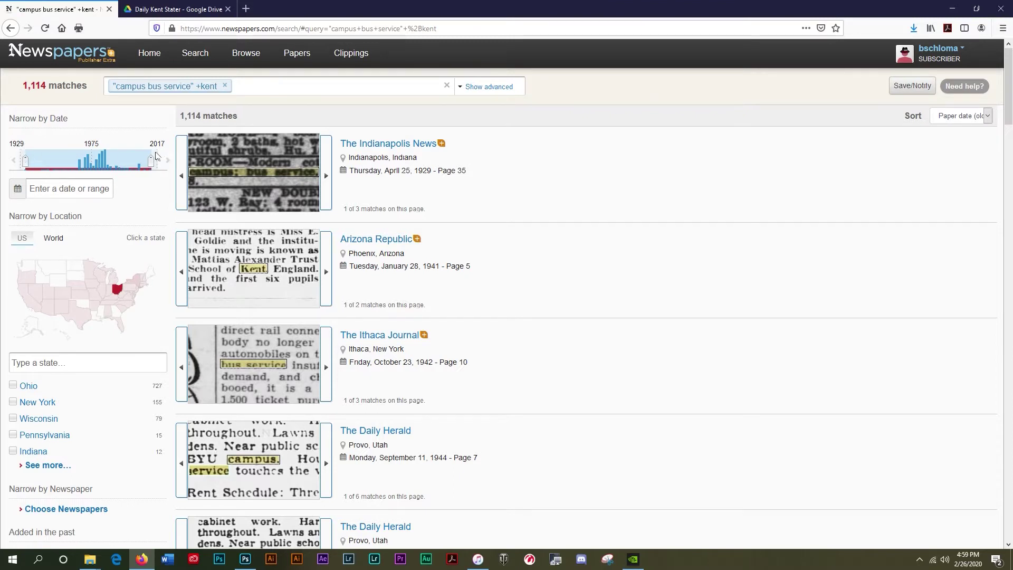
# Restrict the search results to the date range 1967 to 2017
pyautogui.moveTo(25, 160); pyautogui.dragTo(75, 160)
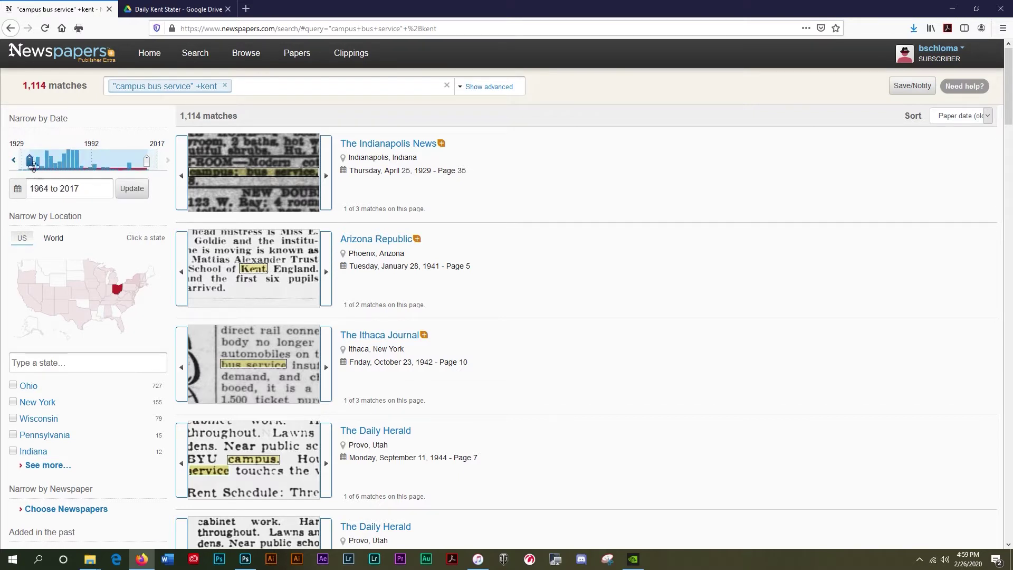
pyautogui.moveTo(46, 189); pyautogui.dragTo(47, 189)
pyautogui.write('7')
pyautogui.click(131, 191)
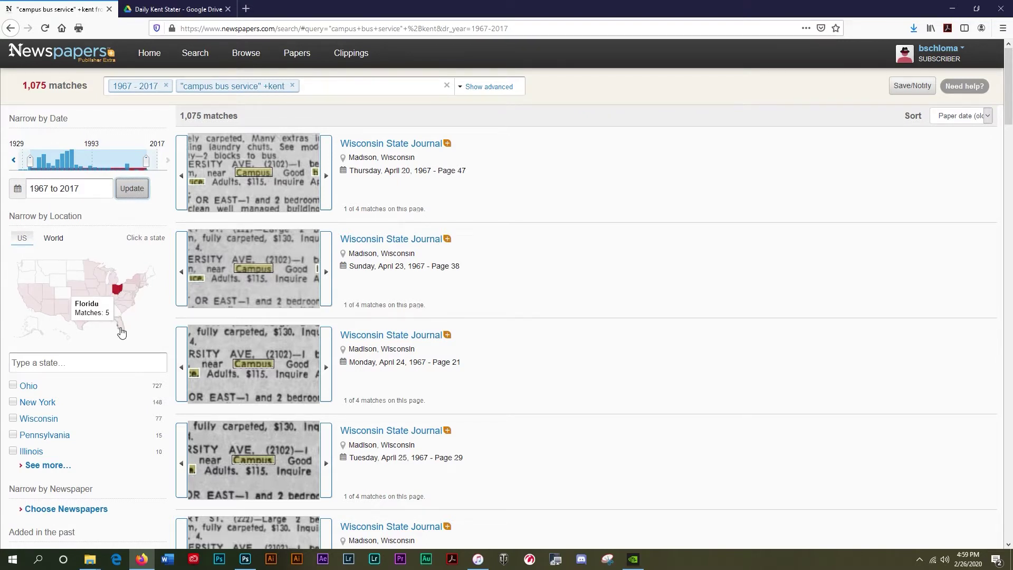
# Limit the results to Ohio newspapers and sort them by paper date, oldest first
pyautogui.click(117, 292)
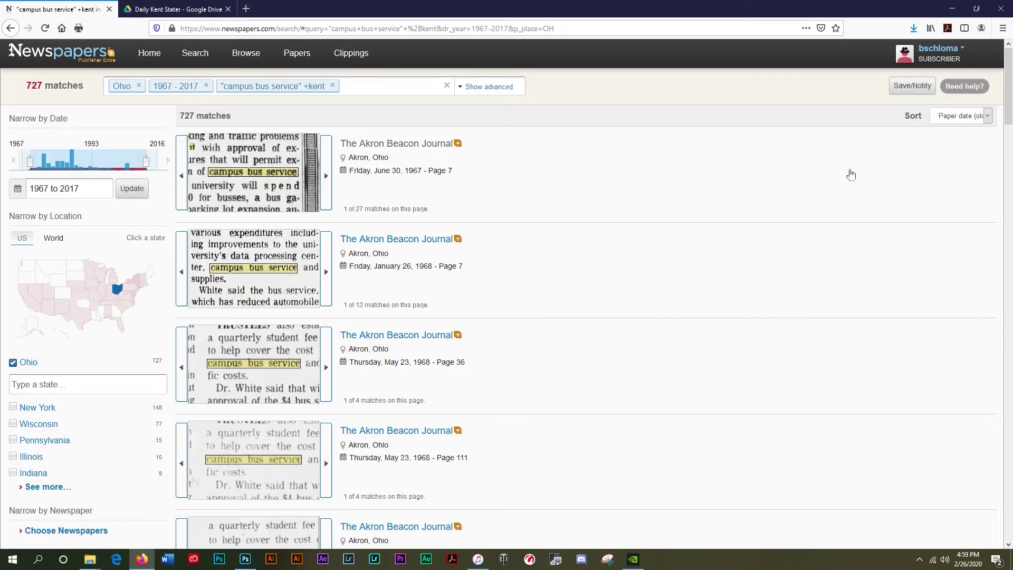
pyautogui.click(984, 117)
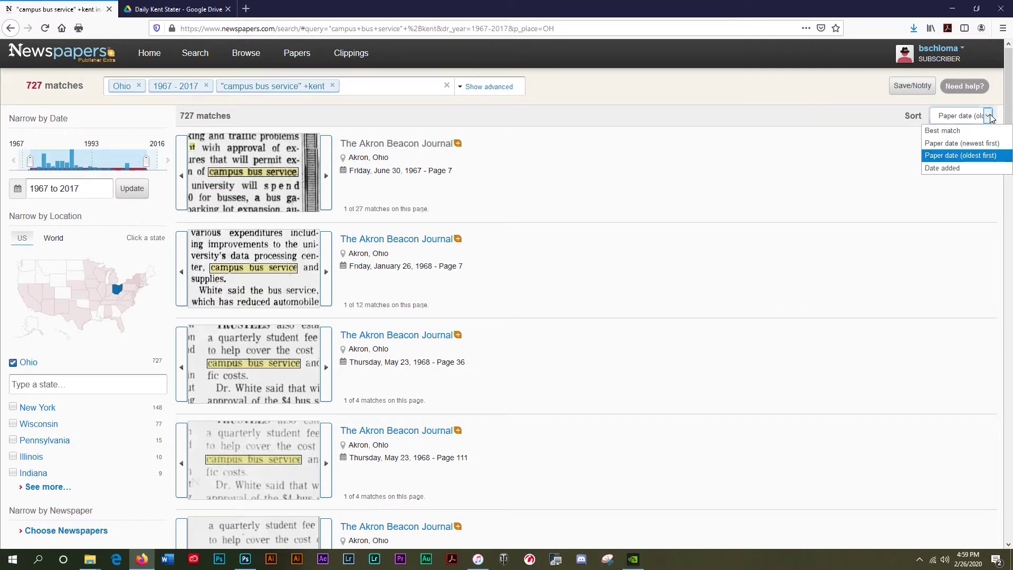
pyautogui.click(956, 156)
# Open the Akron Beacon Journal result of July 6, 1968, page 1, and locate the headline of the KSU busses article
pyautogui.scroll(-6, 522, 244)
pyautogui.scroll(-1, 522, 244)
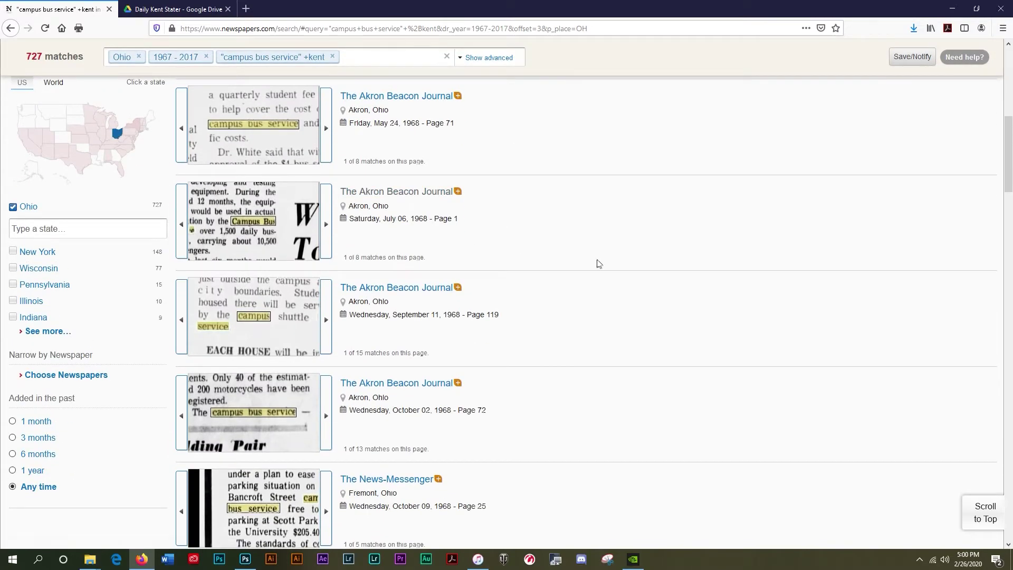
pyautogui.click(384, 193)
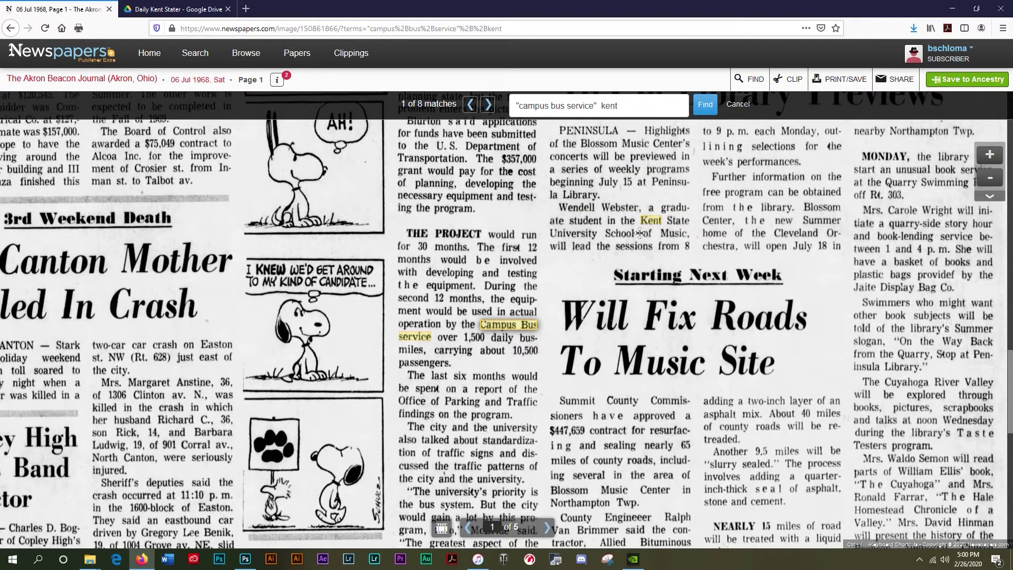
pyautogui.moveTo(453, 209); pyautogui.dragTo(689, 431)
pyautogui.scroll(10, 689, 431)
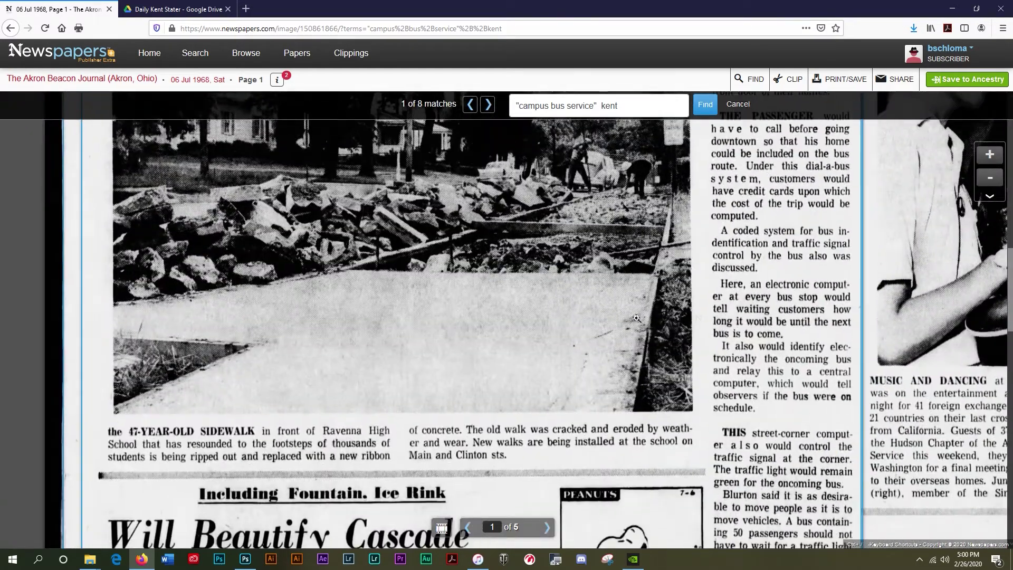
pyautogui.scroll(3, 645, 464)
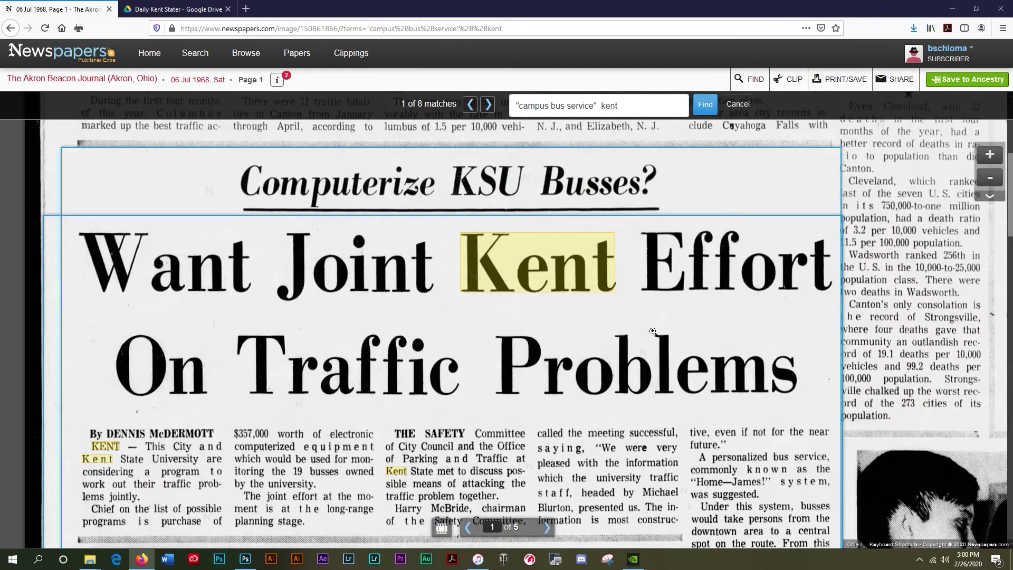
# Start a clipping and extend its frame from above the "Computerize KSU Busses?" heading to the end of the article's last column
pyautogui.click(794, 80)
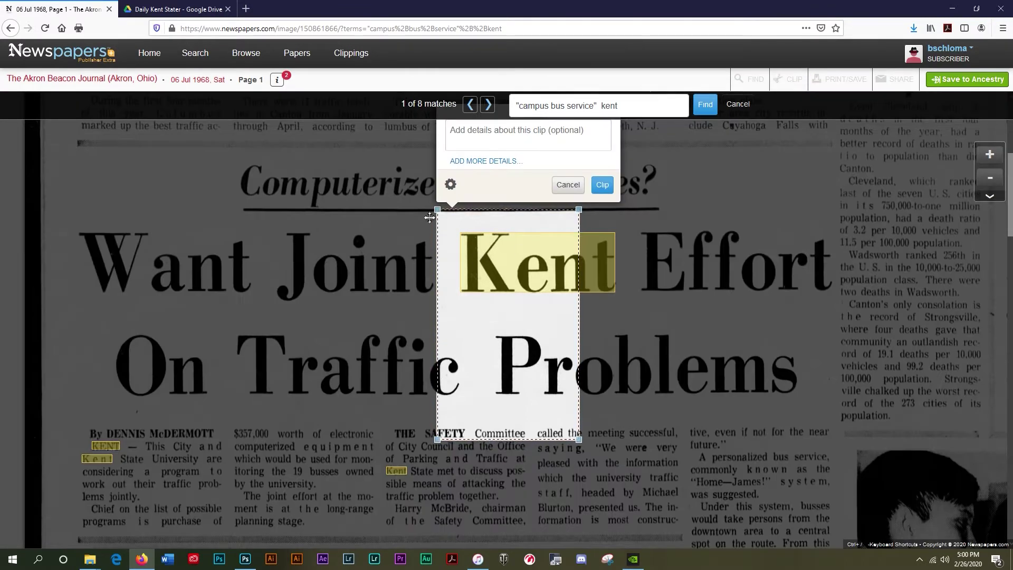
pyautogui.moveTo(438, 211); pyautogui.dragTo(65, 134)
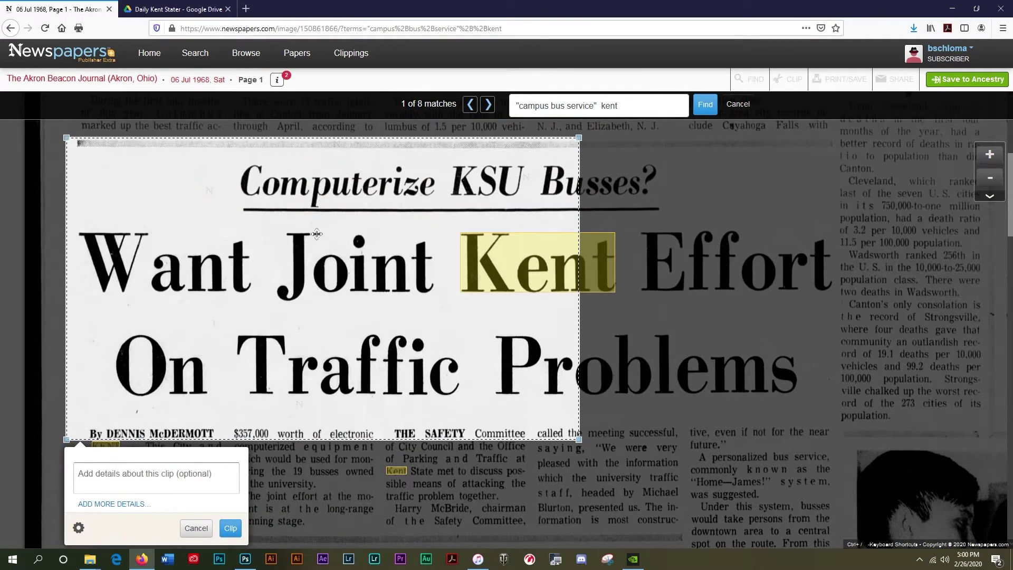
pyautogui.moveTo(581, 440); pyautogui.dragTo(682, 335)
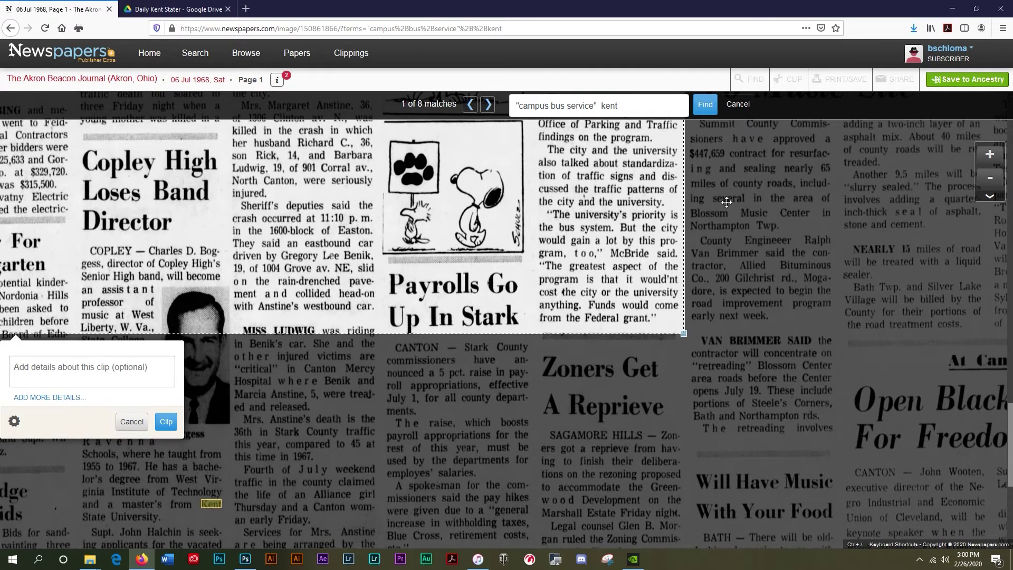
pyautogui.scroll(5, 797, 417)
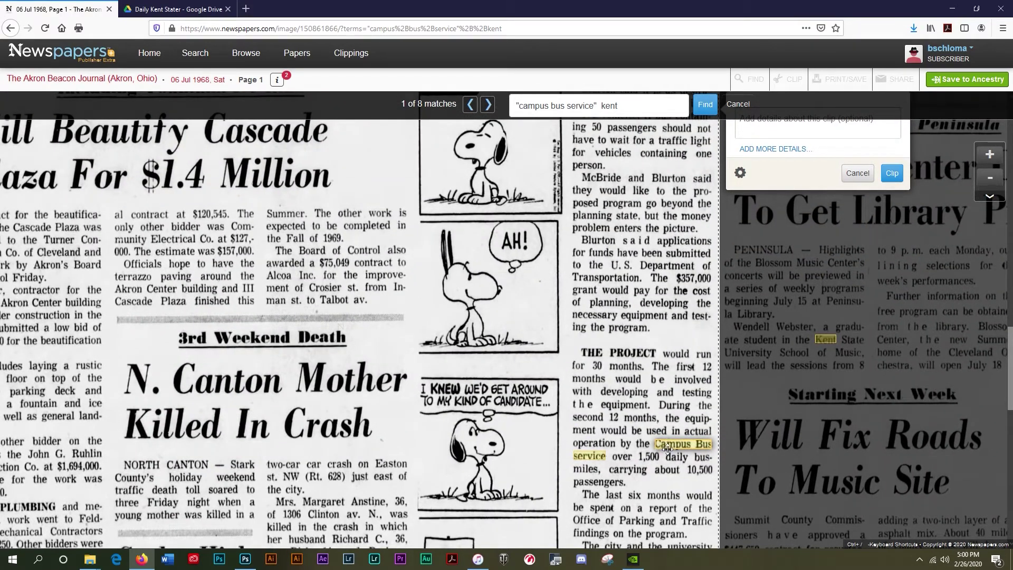
pyautogui.click(738, 104)
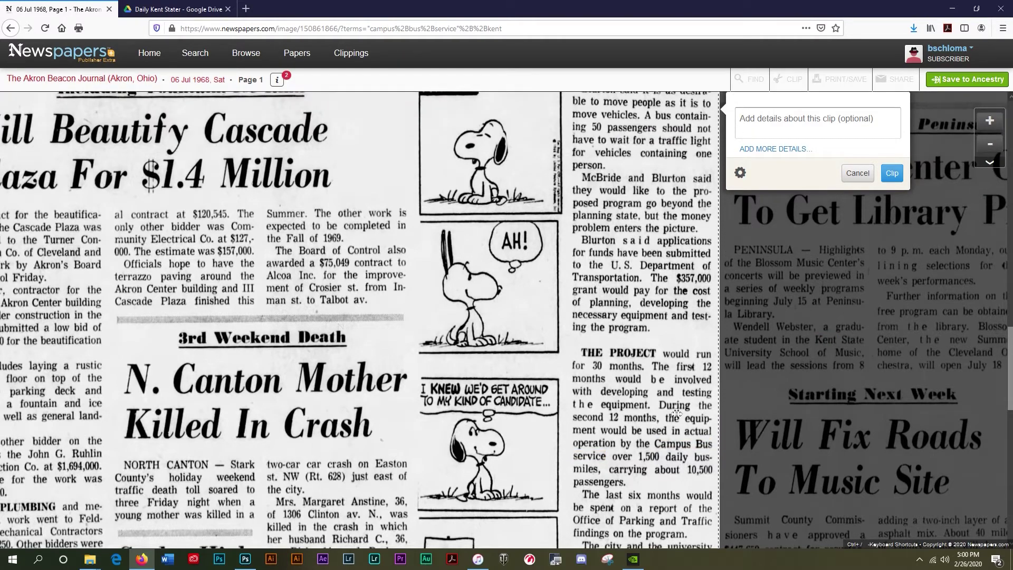
pyautogui.moveTo(757, 256); pyautogui.dragTo(899, 533)
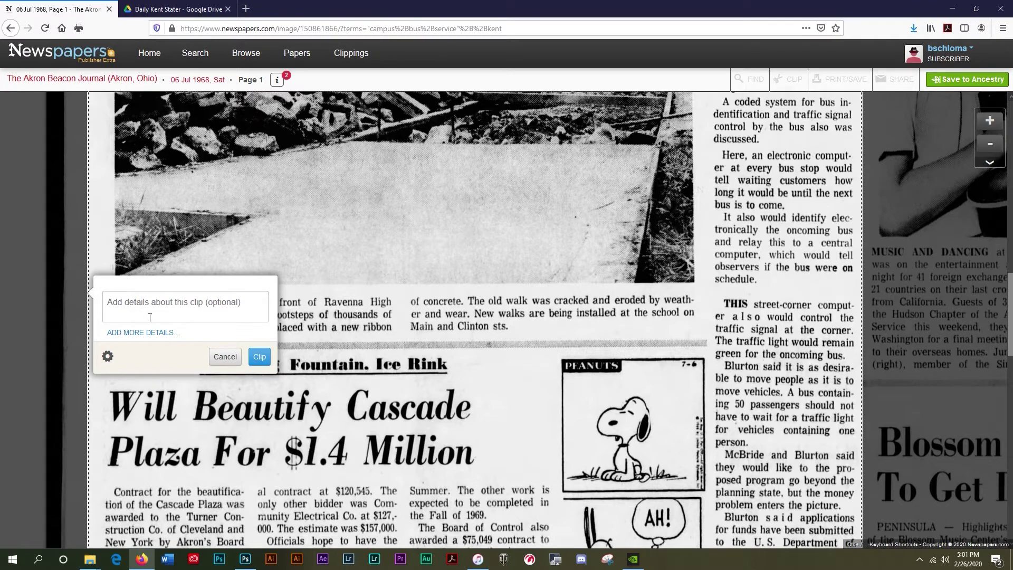
# Create the clipping without details and save it as a PDF file
pyautogui.click(259, 358)
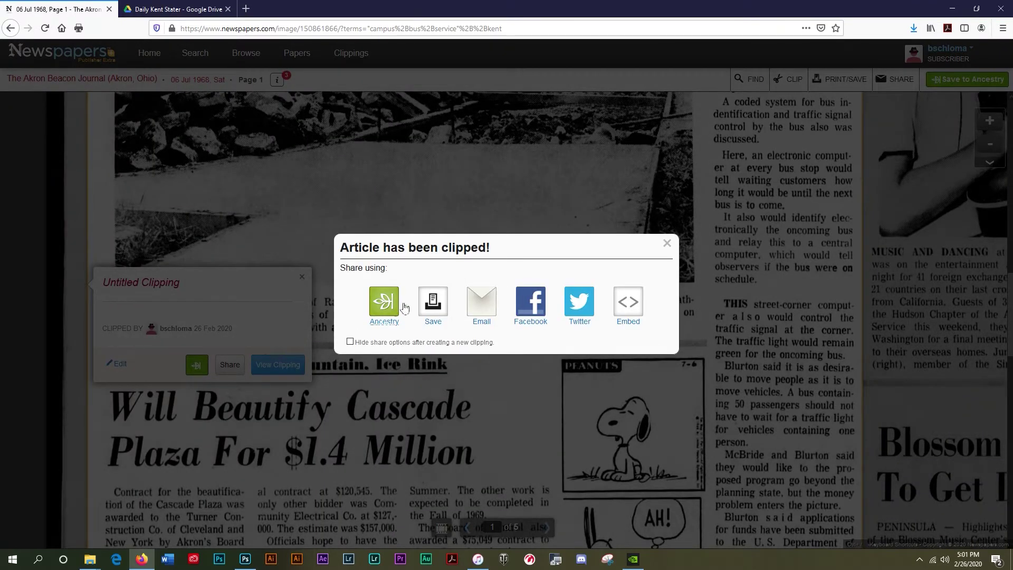
pyautogui.click(430, 301)
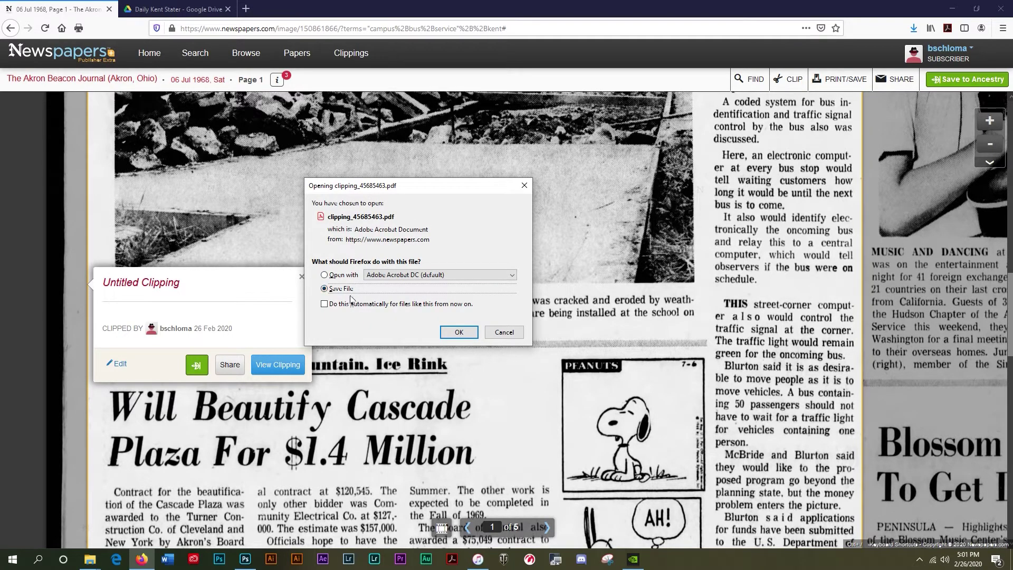
pyautogui.click(458, 332)
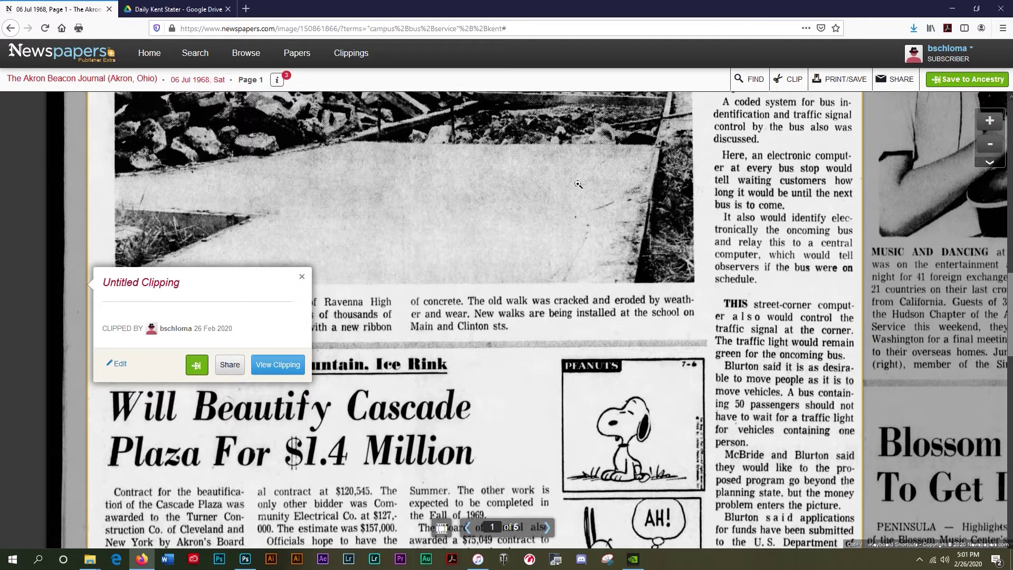
# Switch to Adobe Acrobat and examine the clipping PDF's source line and article text at 400% zoom
pyautogui.click(952, 8)
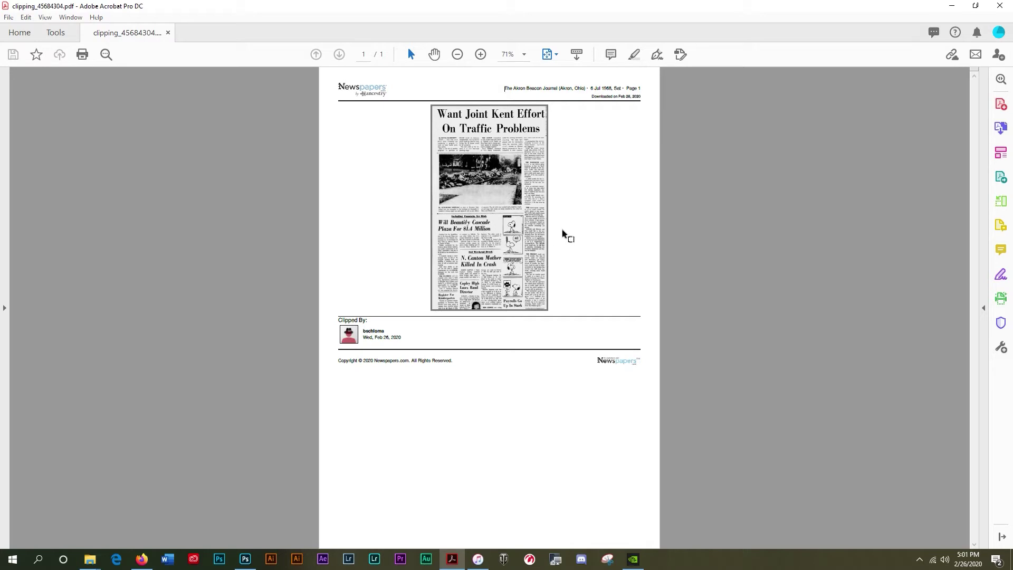
pyautogui.click(525, 55)
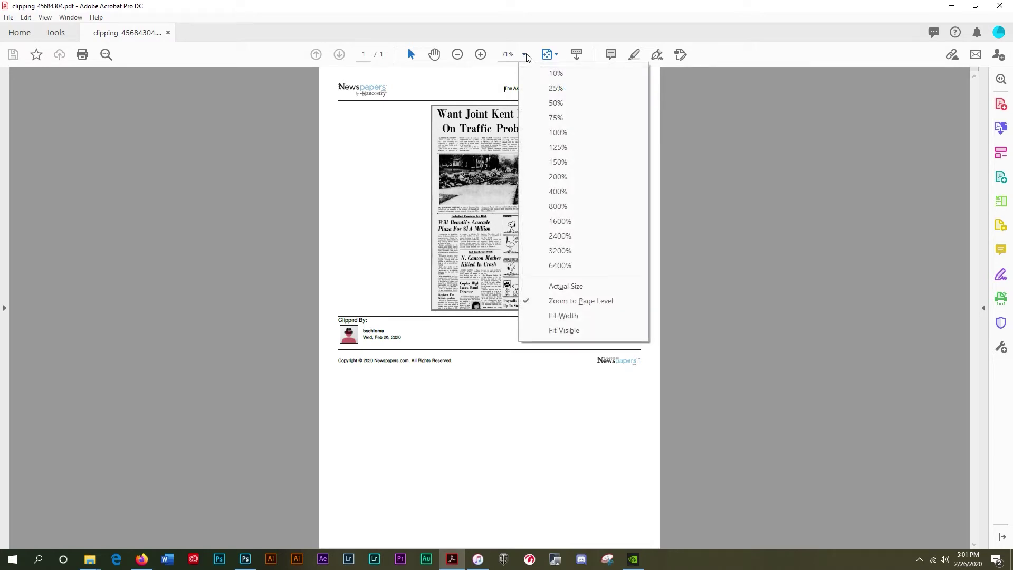
pyautogui.click(560, 193)
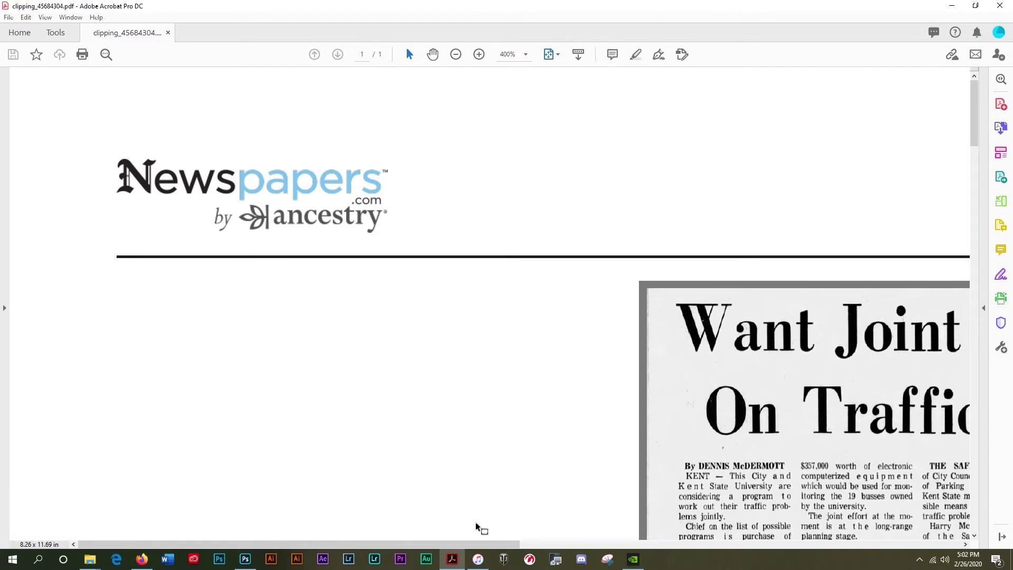
pyautogui.moveTo(479, 544); pyautogui.dragTo(706, 546)
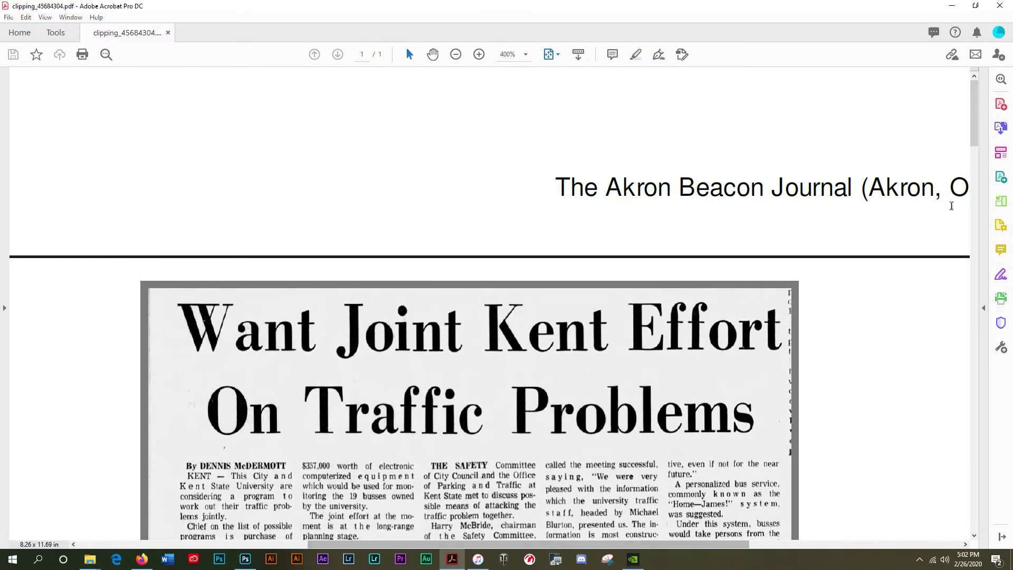
pyautogui.moveTo(975, 128); pyautogui.dragTo(990, 111)
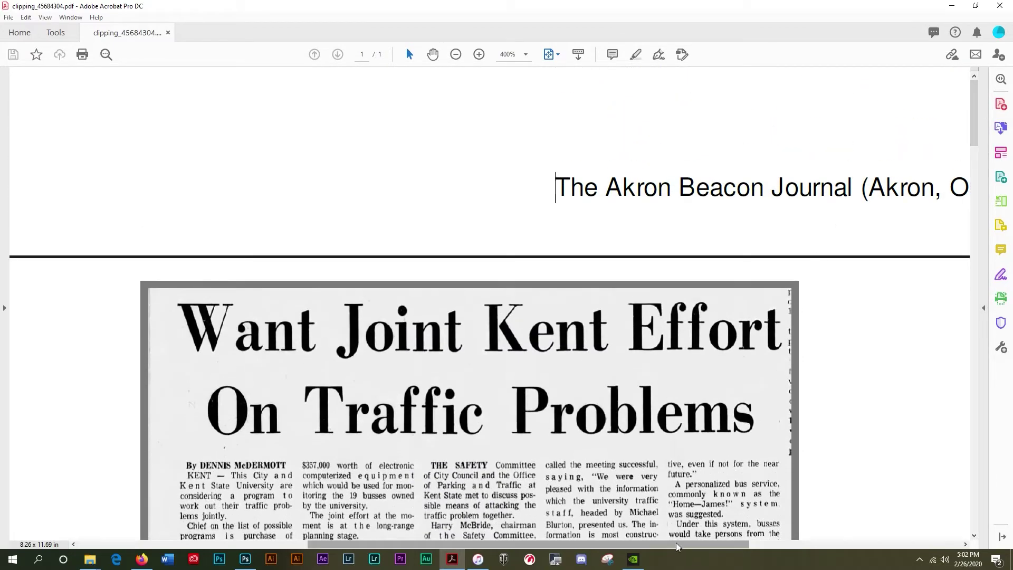
pyautogui.hscroll(-5, 687, 551)
pyautogui.hscroll(6, 691, 552)
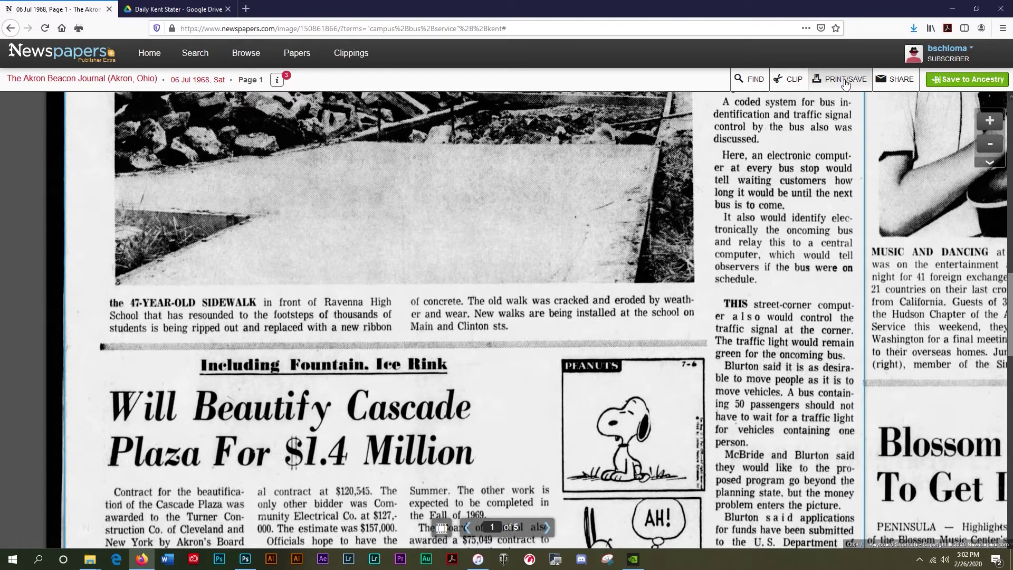
# Back on the newspaper page, choose to save a portion and extend the selection across the article's columns down to its end
pyautogui.click(844, 82)
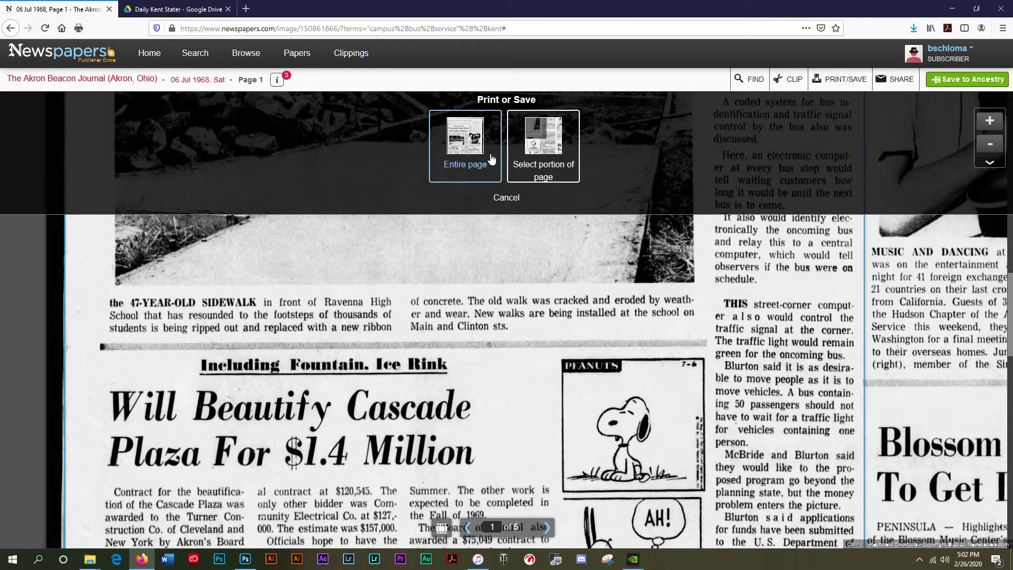
pyautogui.click(548, 166)
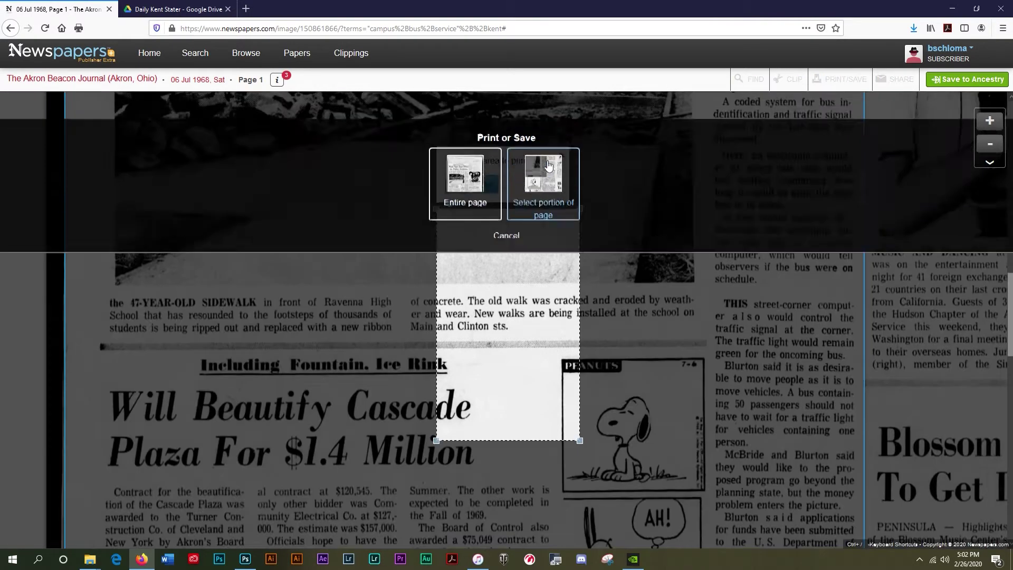
pyautogui.moveTo(187, 158); pyautogui.dragTo(104, 121)
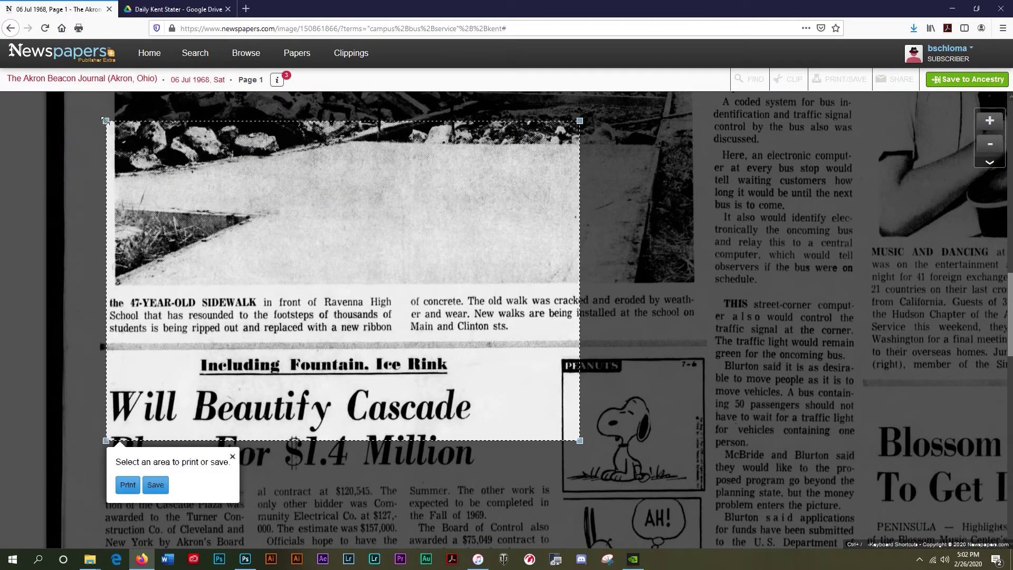
pyautogui.moveTo(580, 442); pyautogui.dragTo(791, 389)
# Extend the save selection upward and outward to include the full headline and the "Computerize KSU Busses?" heading
pyautogui.scroll(10, 852, 267)
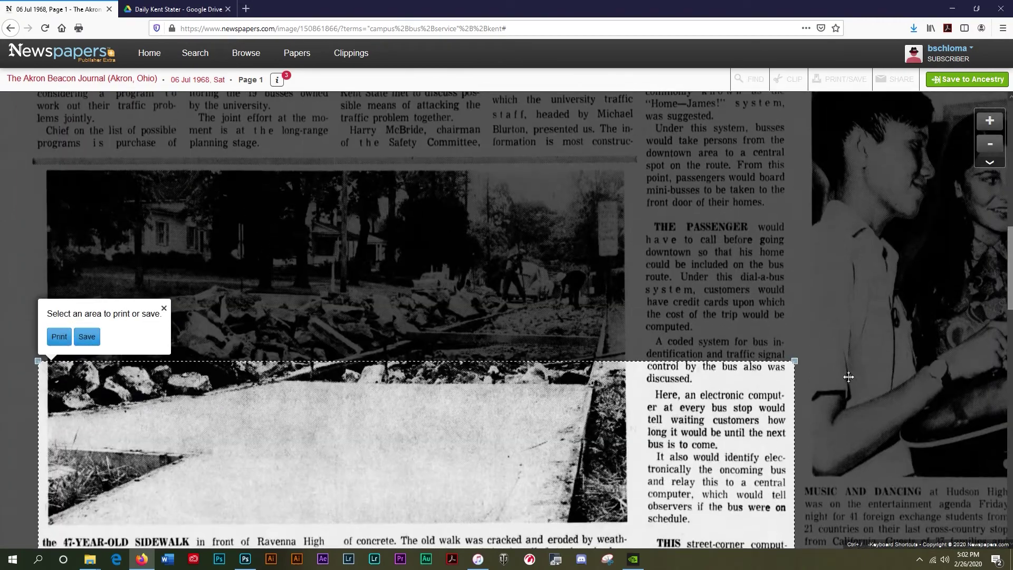
pyautogui.moveTo(795, 361); pyautogui.dragTo(799, 123)
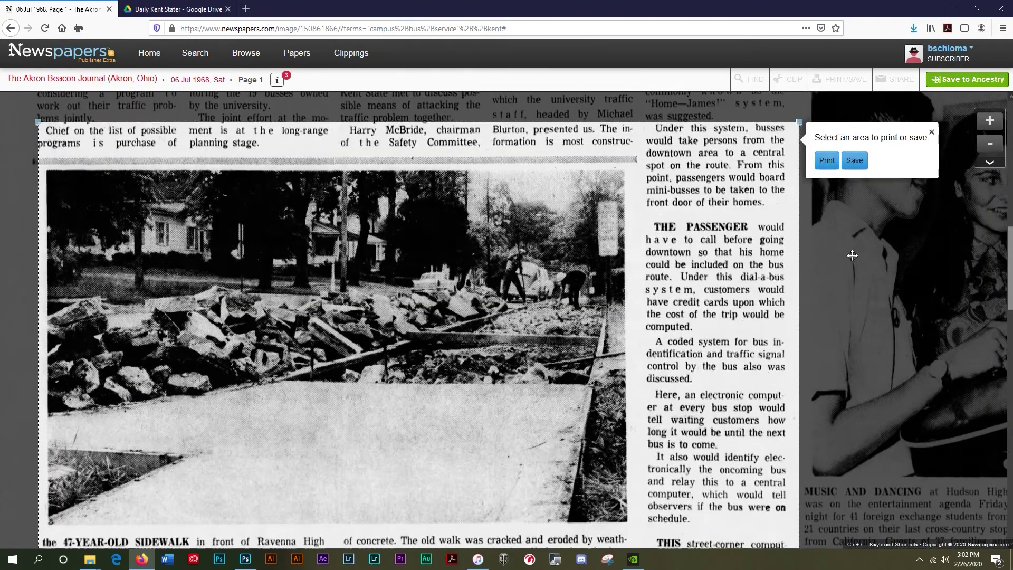
pyautogui.scroll(5, 812, 238)
pyautogui.moveTo(813, 291); pyautogui.dragTo(812, 106)
pyautogui.scroll(3, 882, 401)
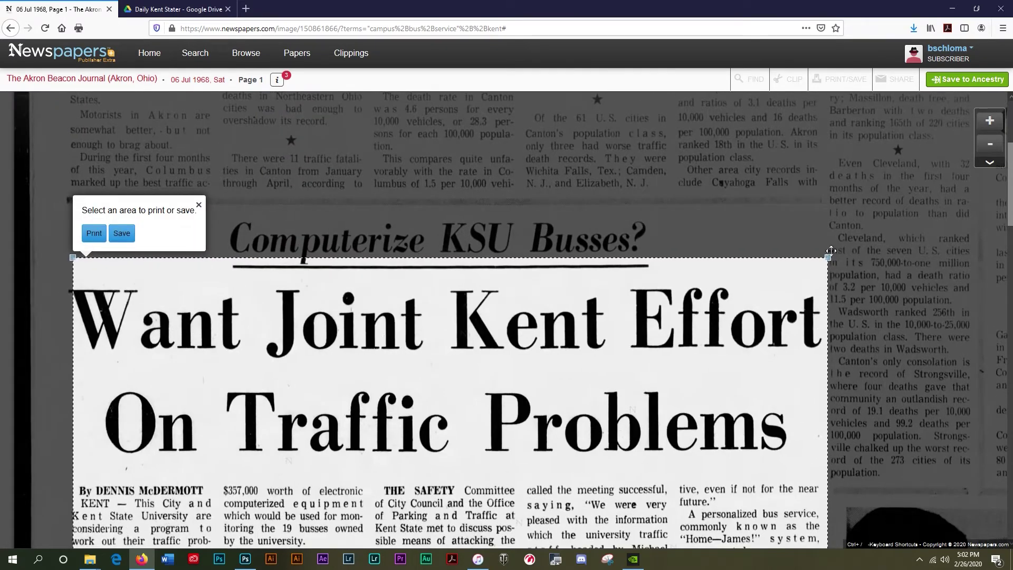
pyautogui.moveTo(827, 255); pyautogui.dragTo(830, 202)
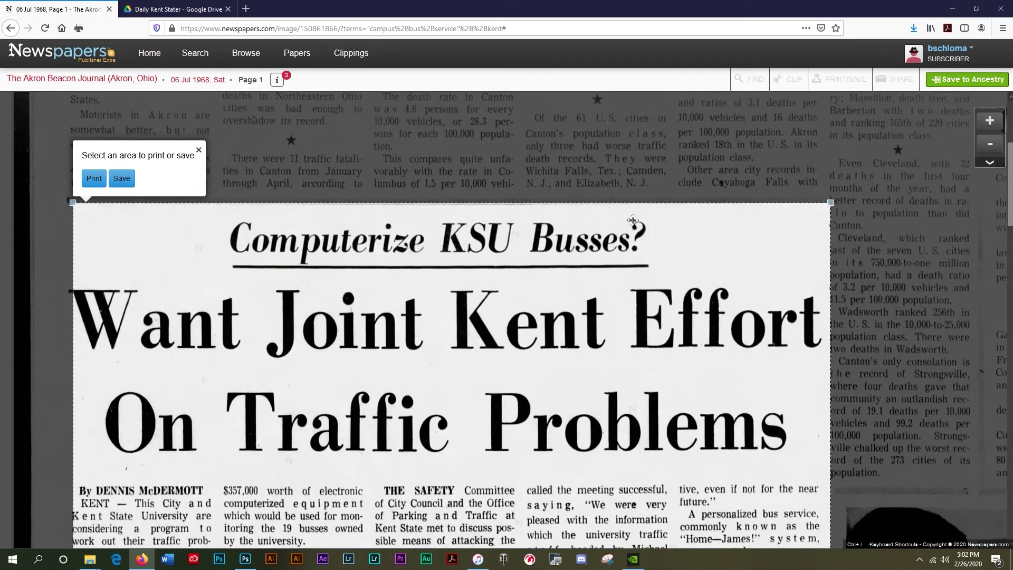
pyautogui.moveTo(70, 202); pyautogui.dragTo(61, 202)
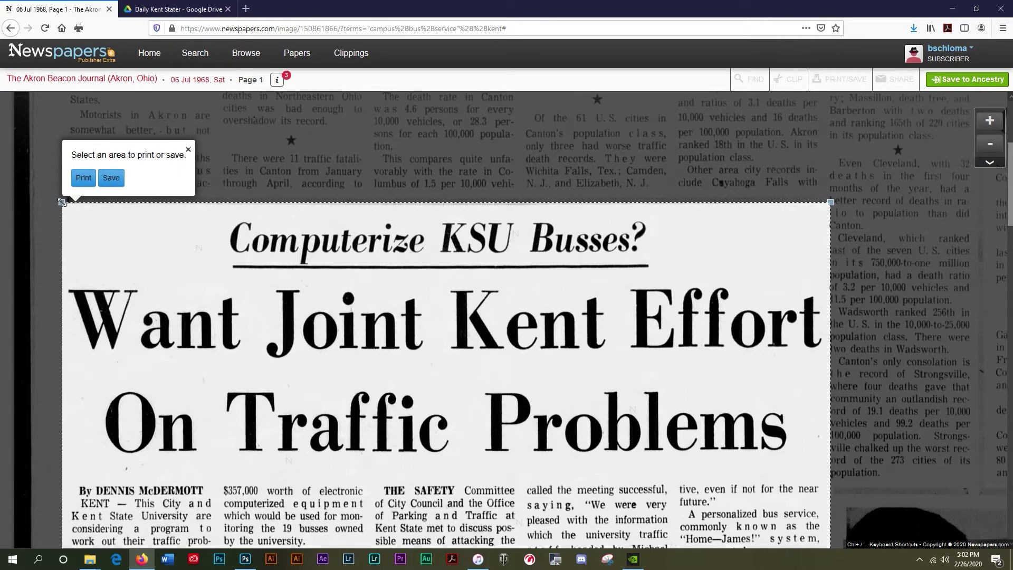
# Save the selected portion of the page as a JPG and minimize the picture viewer showing it
pyautogui.click(111, 179)
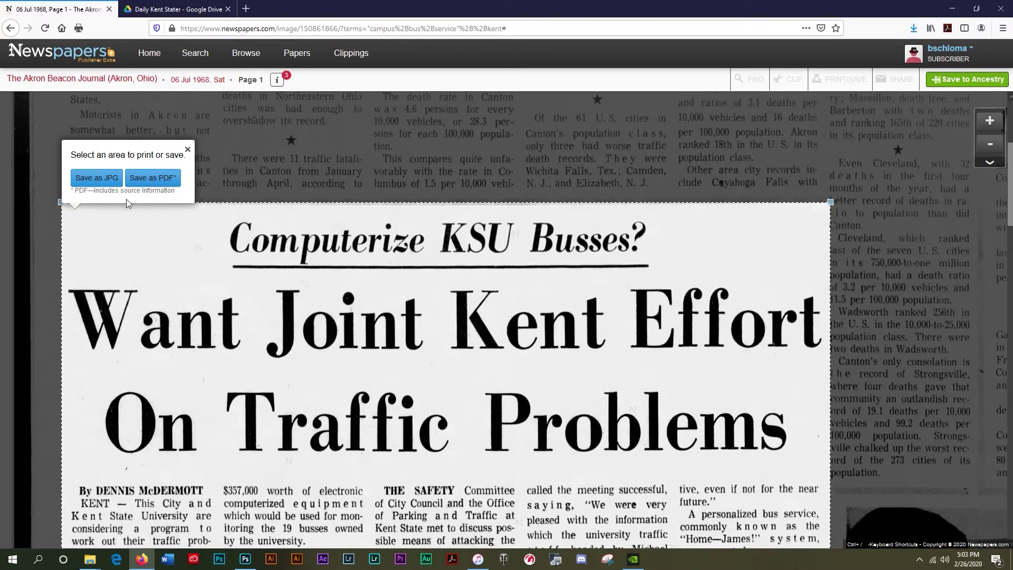
pyautogui.click(88, 178)
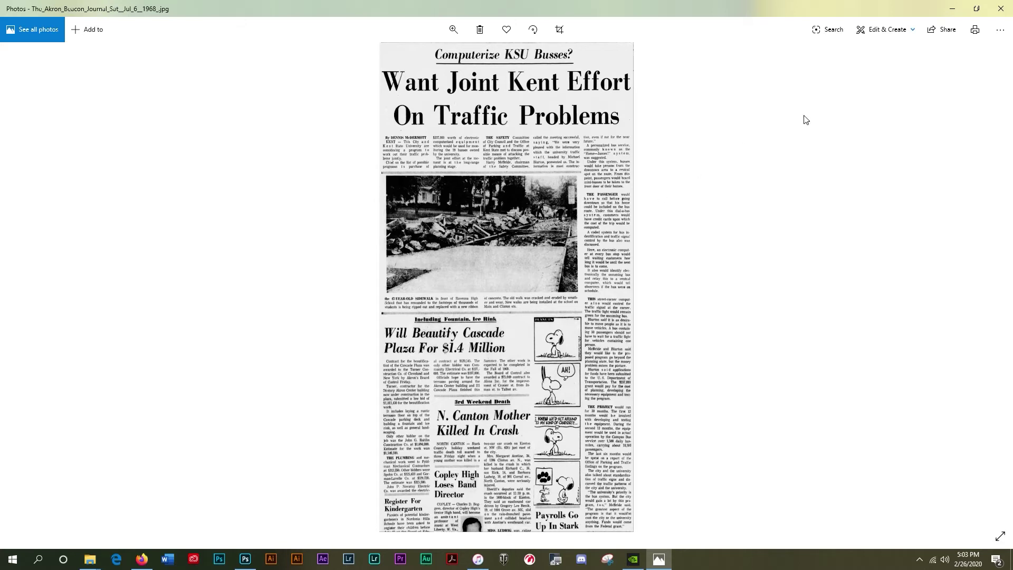
pyautogui.click(956, 12)
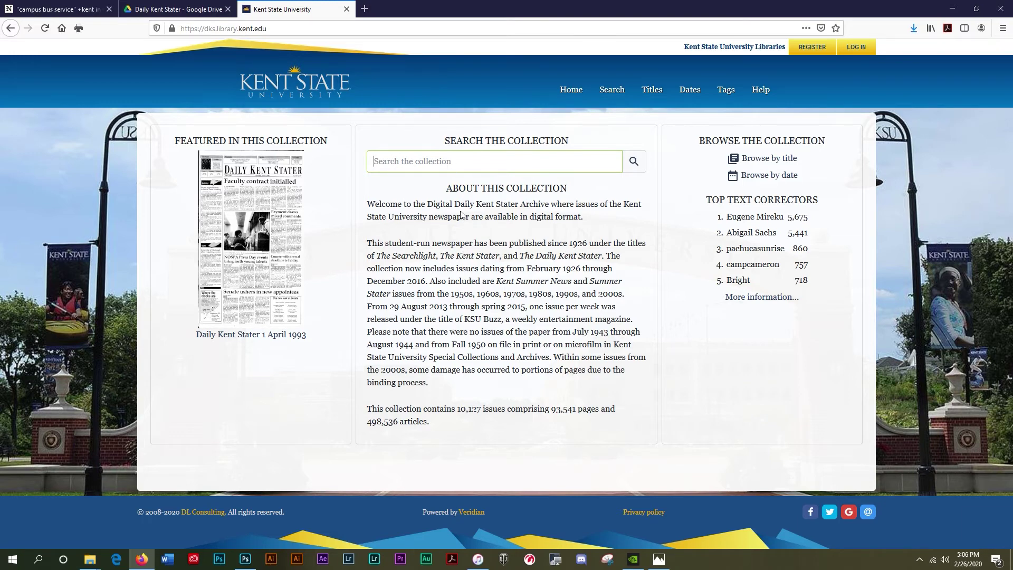
# Search the Daily Kent Stater digital archive for "bus"
pyautogui.click(423, 165)
pyautogui.write('bus')
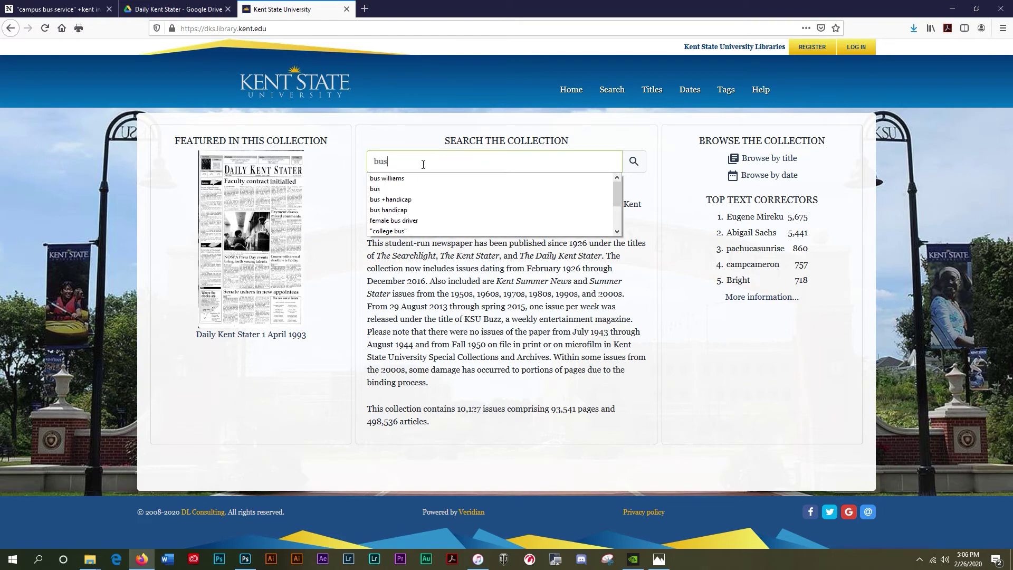
pyautogui.press('Return')
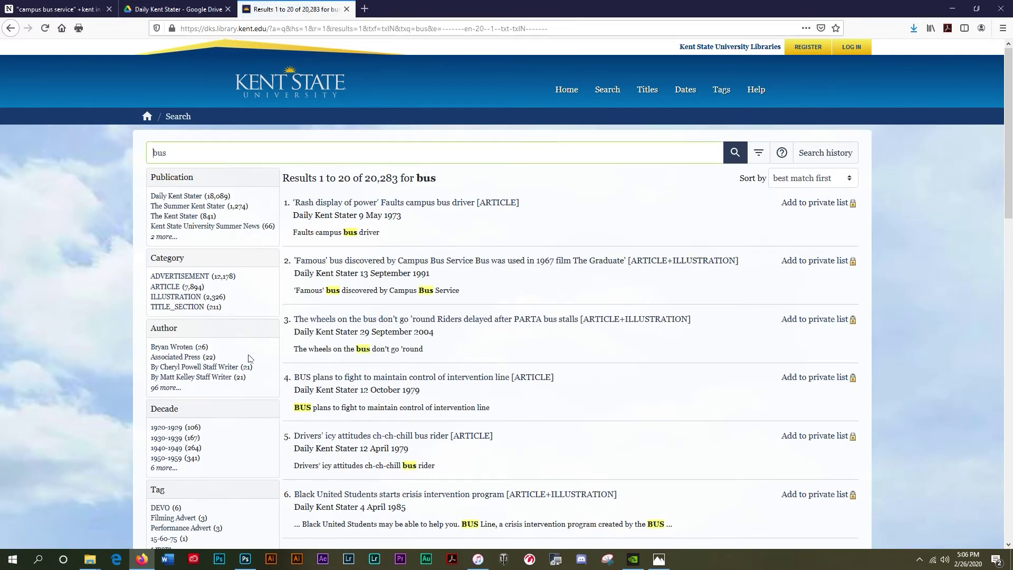
# Narrow the search results to the decade 2000-2009 and then to the year 2004
pyautogui.scroll(-2, 248, 356)
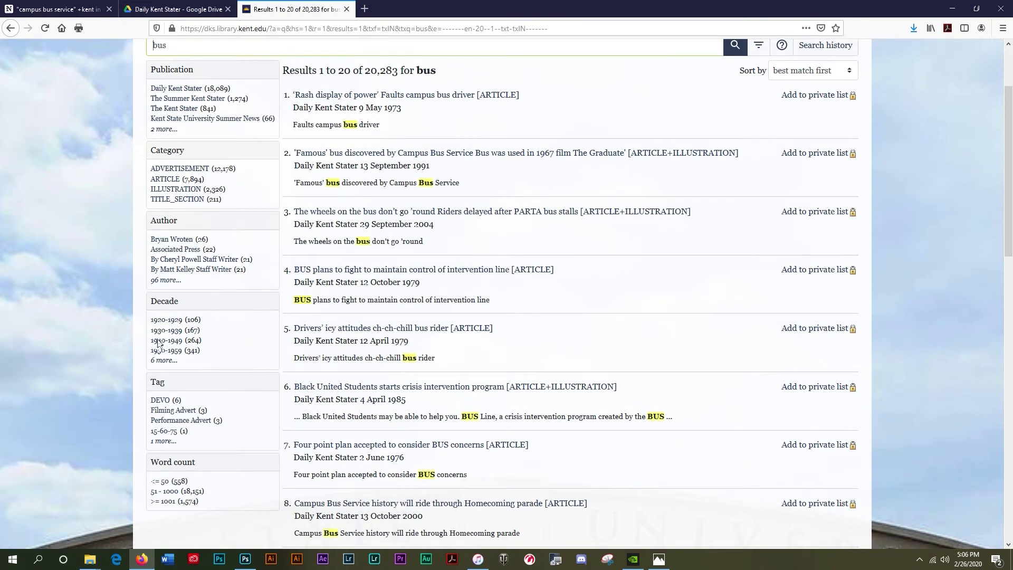
pyautogui.click(164, 360)
pyautogui.click(169, 401)
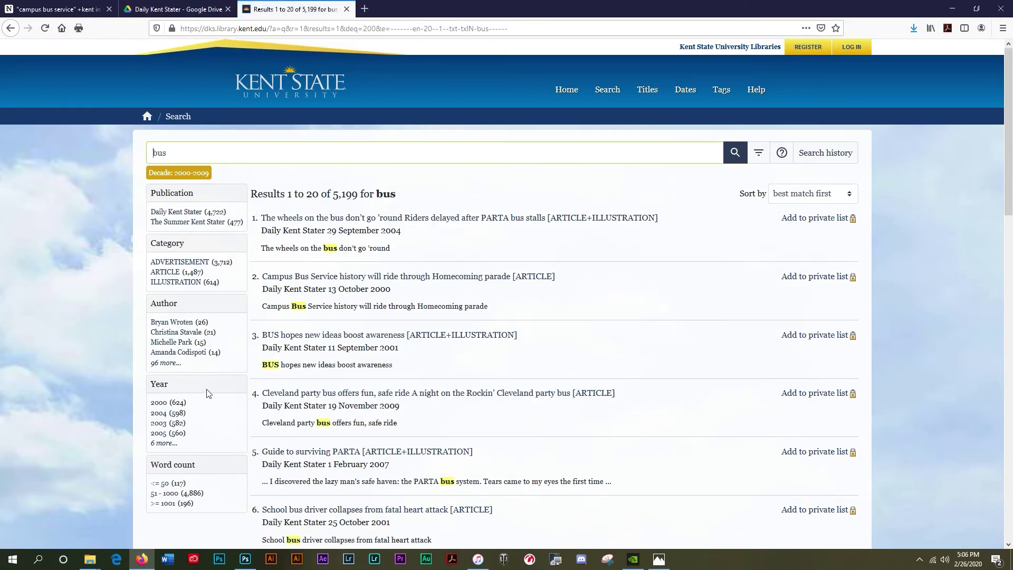
pyautogui.scroll(-2, 207, 395)
pyautogui.click(163, 336)
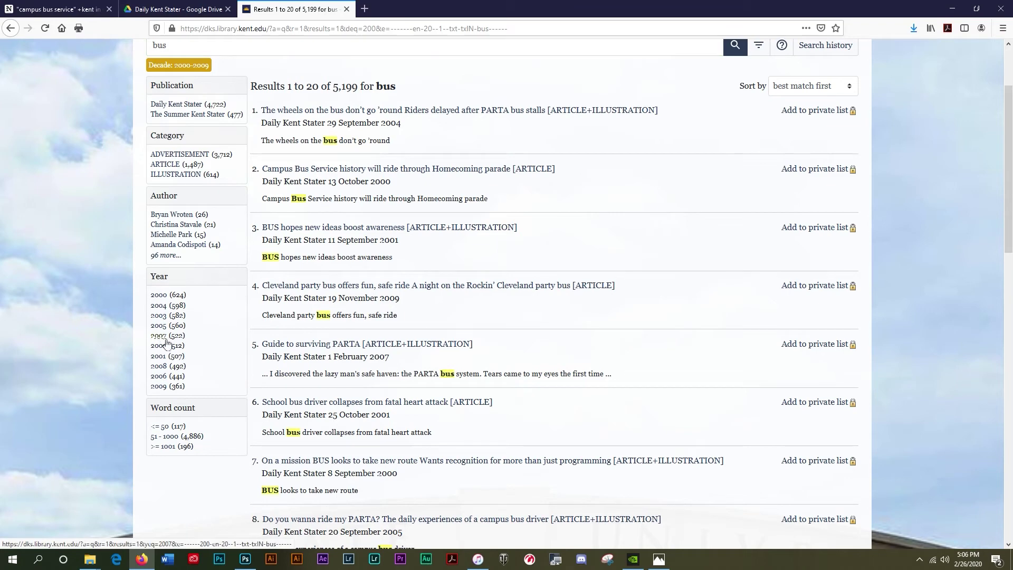
pyautogui.click(159, 306)
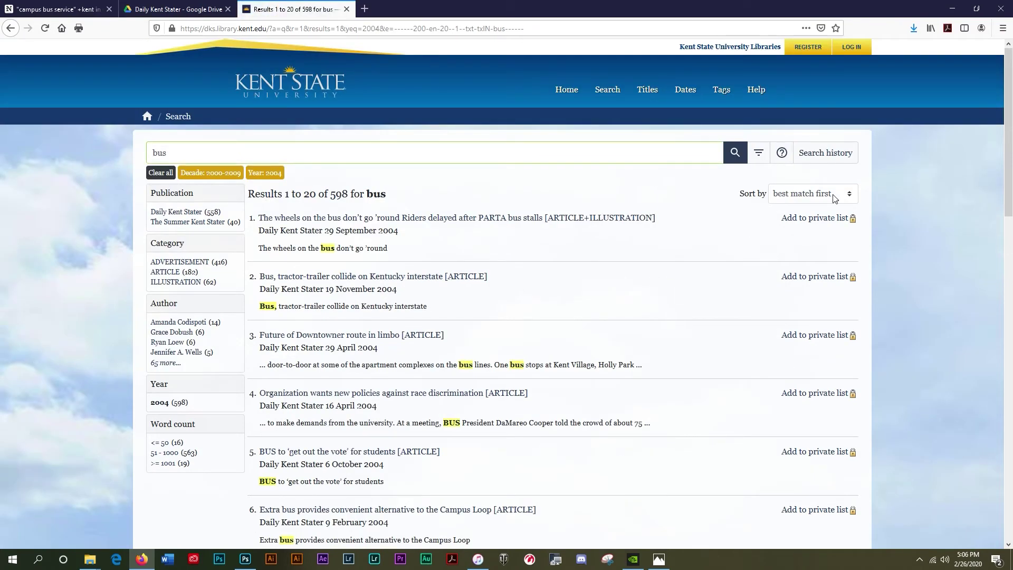
# Sort the 2004 results by date, oldest first, and look through the first page of listings
pyautogui.click(833, 199)
pyautogui.click(800, 323)
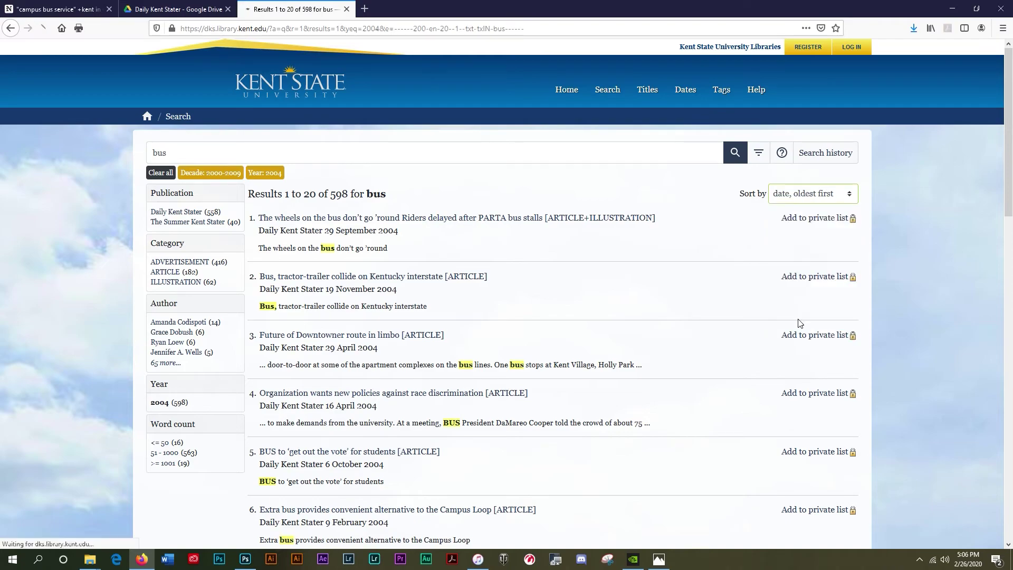
pyautogui.scroll(-1, 669, 343)
pyautogui.scroll(-10, 669, 344)
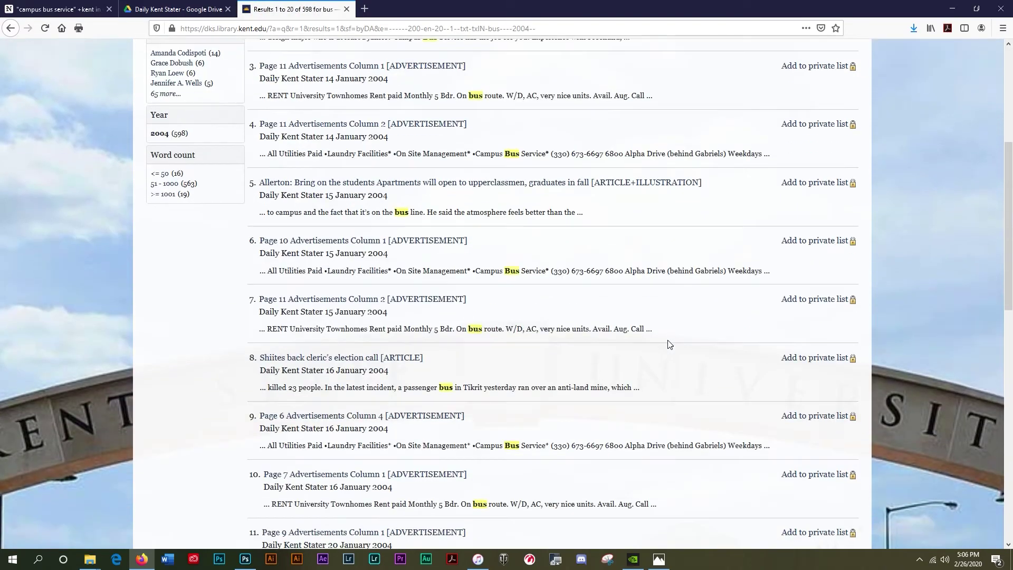
pyautogui.scroll(-5, 669, 344)
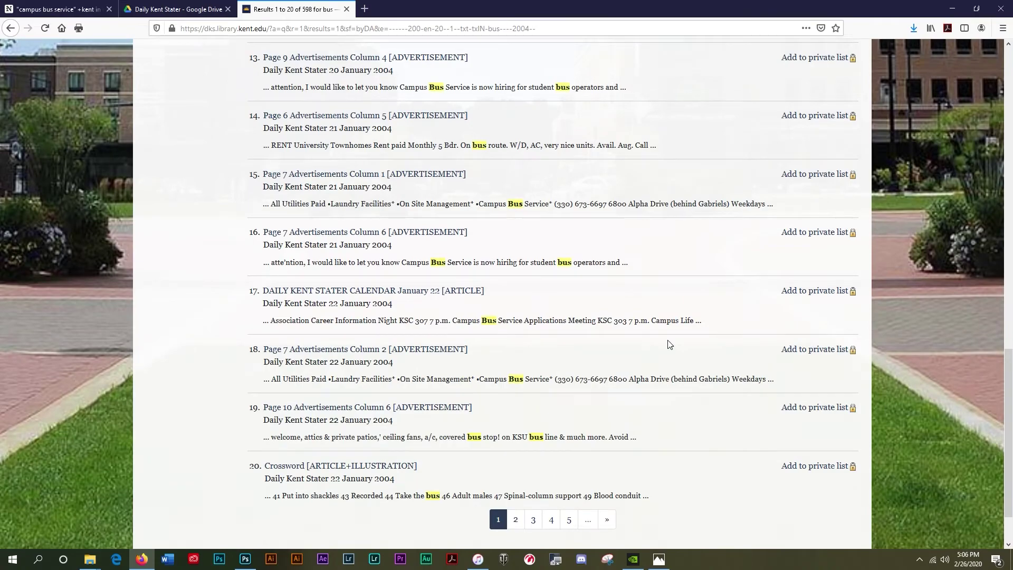
pyautogui.scroll(3, 669, 344)
pyautogui.scroll(6, 669, 344)
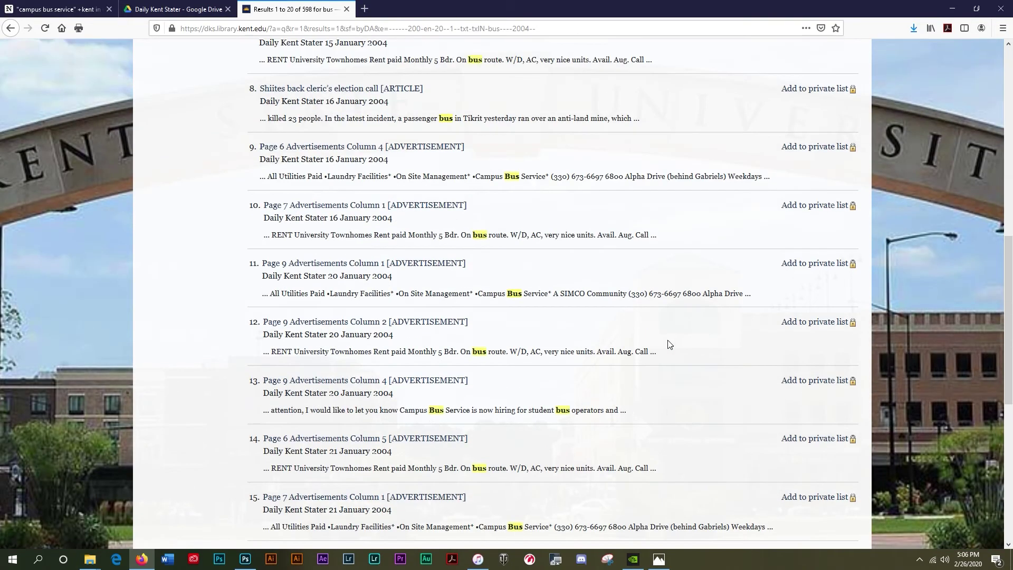
pyautogui.scroll(6, 669, 344)
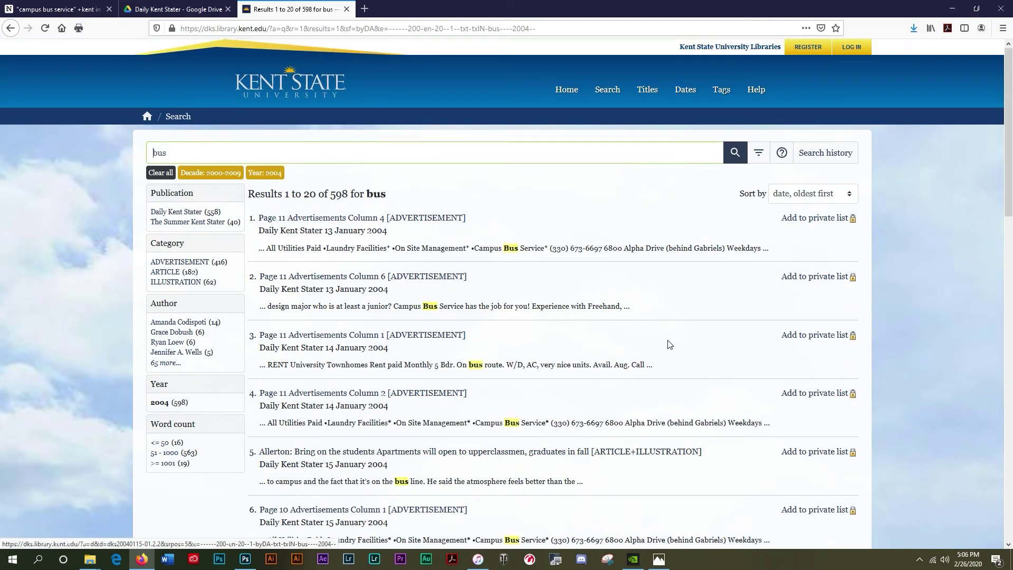
pyautogui.scroll(-1, 679, 317)
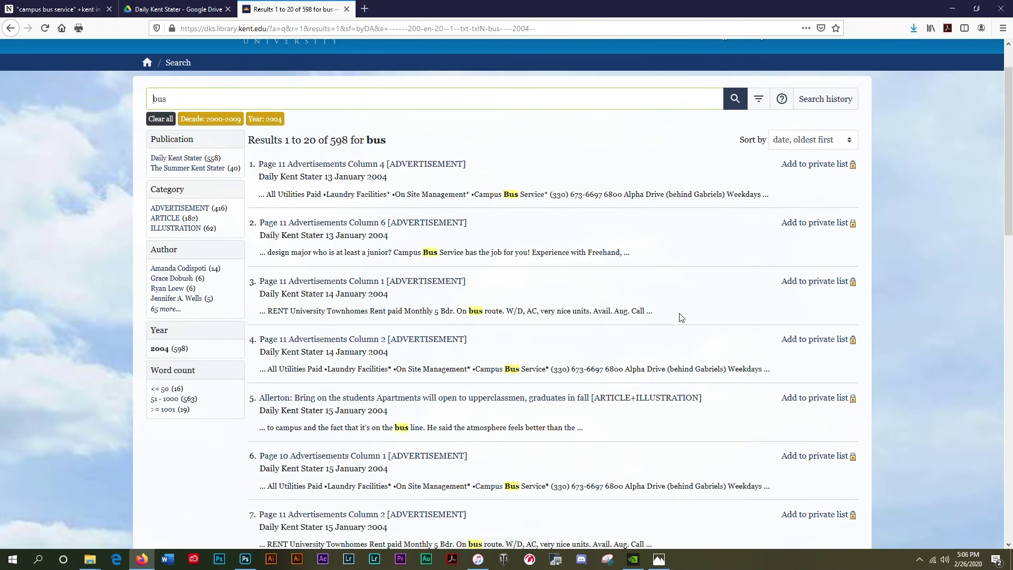